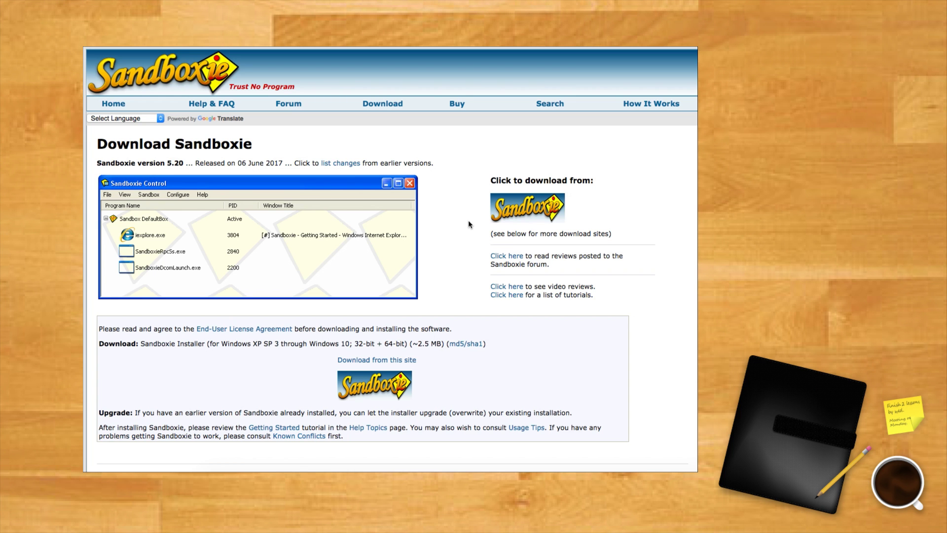
- Download SandboxieInstall.exe from the Sandboxie download page and save it to disk
scroll(468, 220, "down", 5)
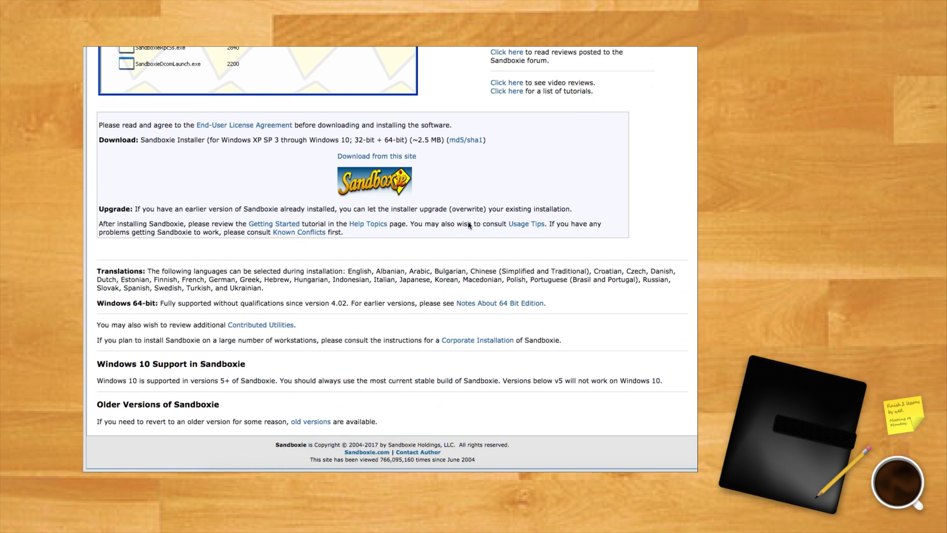
scroll(467, 221, "up", 5)
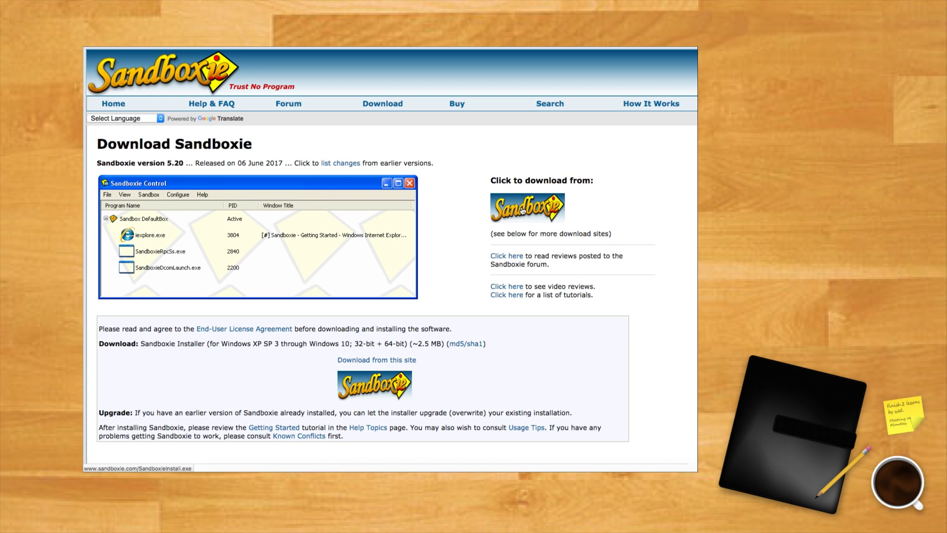
left_click(522, 208)
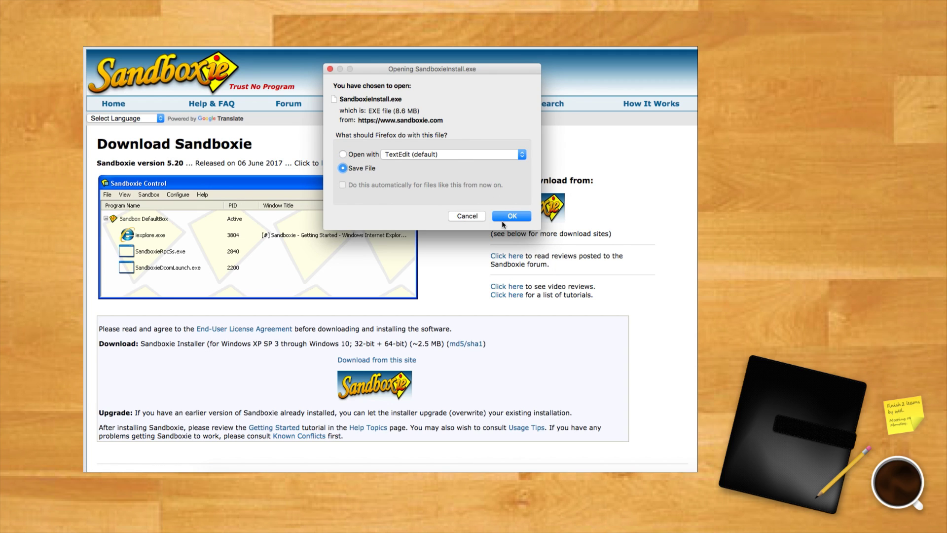
left_click(503, 220)
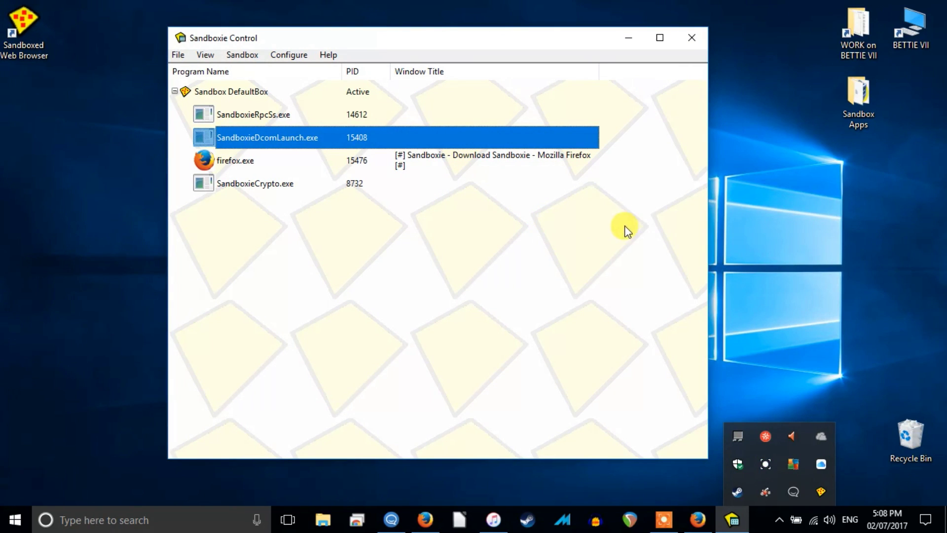
- Delete the contents of the DefaultBox sandbox from Sandboxie's tray menu
left_click_drag(540, 35, 496, 33)
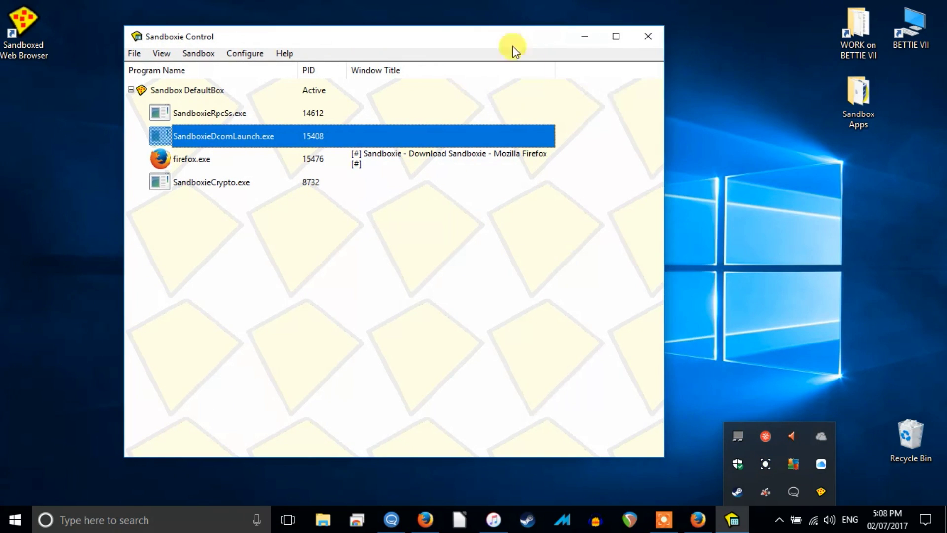
right_click(822, 483)
mouse_move(814, 417)
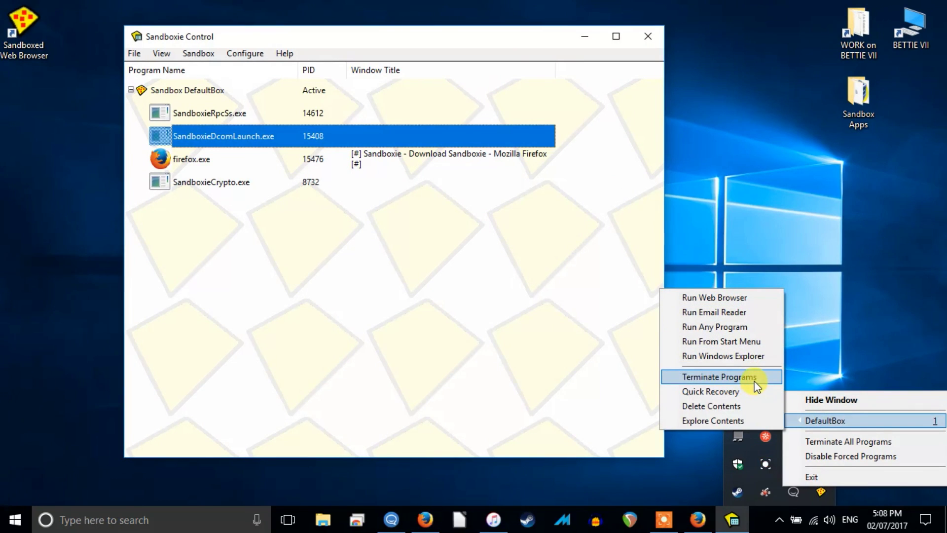
left_click(746, 405)
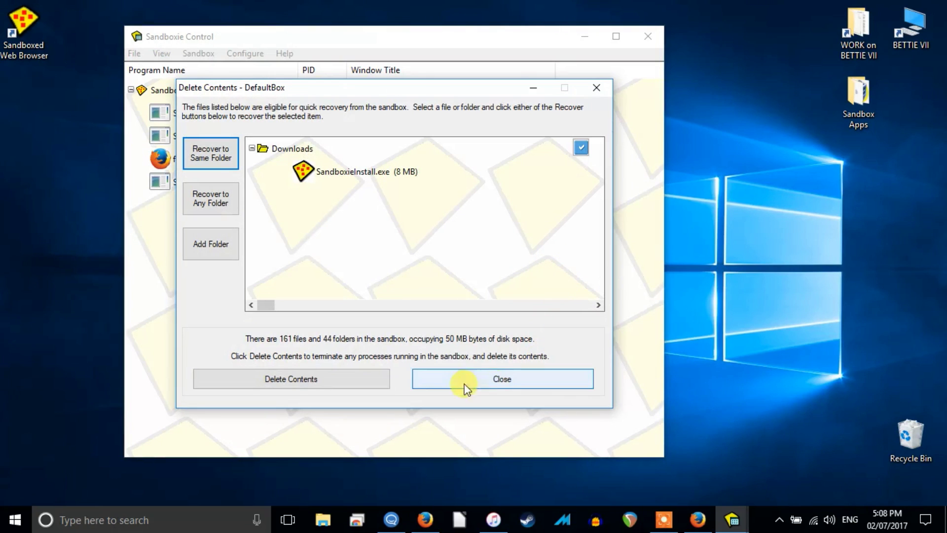
left_click(344, 378)
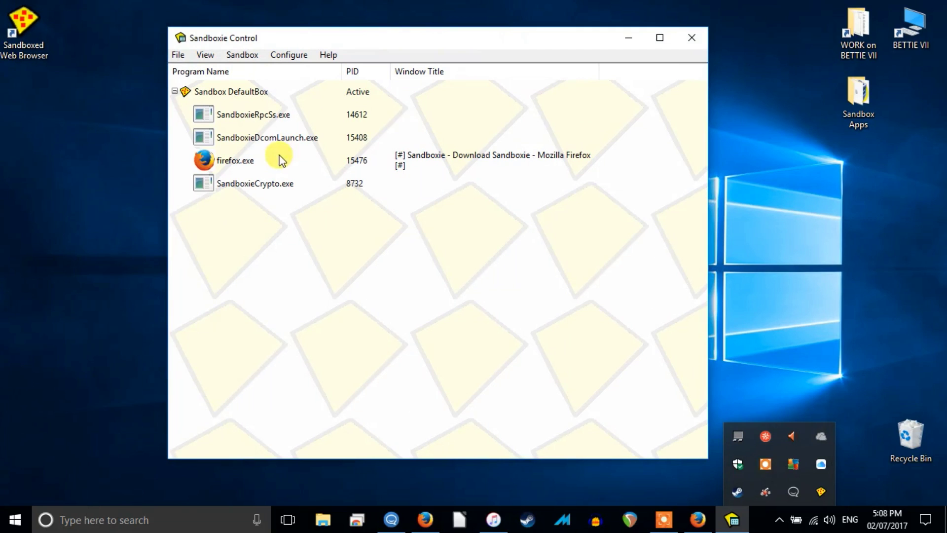
- Inspect the SandboxieDcomLaunch.exe and SandboxieRpcSs.exe processes, then close Sandboxie Control to keep it hidden
left_click(279, 138)
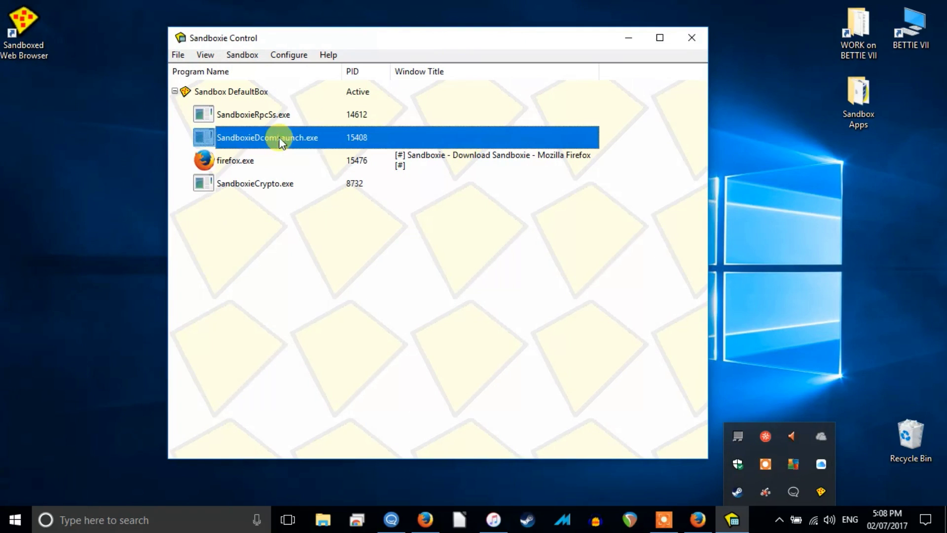
left_click(277, 114)
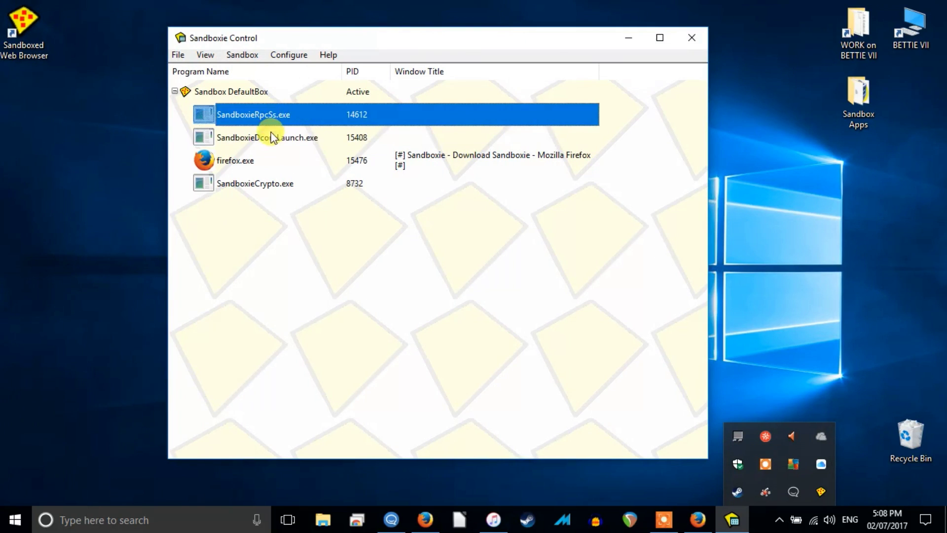
left_click(271, 134)
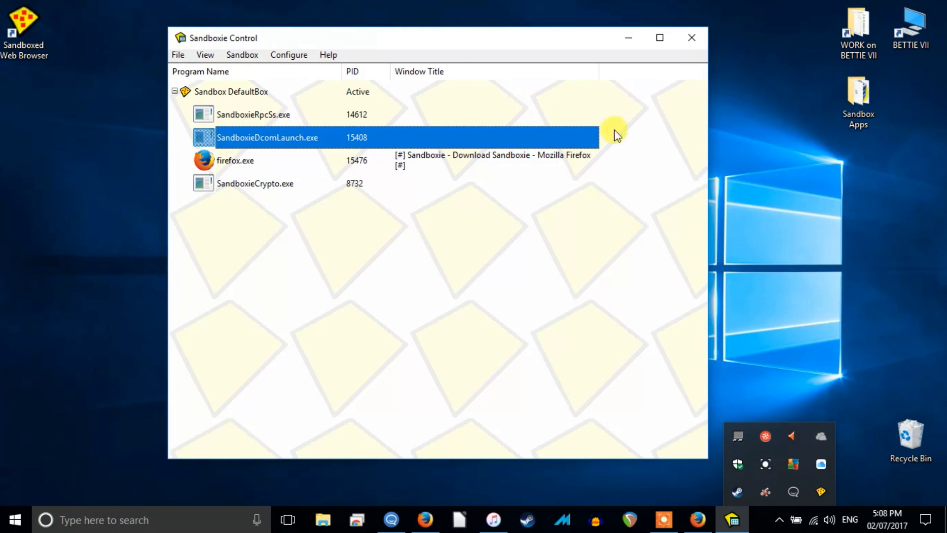
left_click_drag(548, 38, 505, 37)
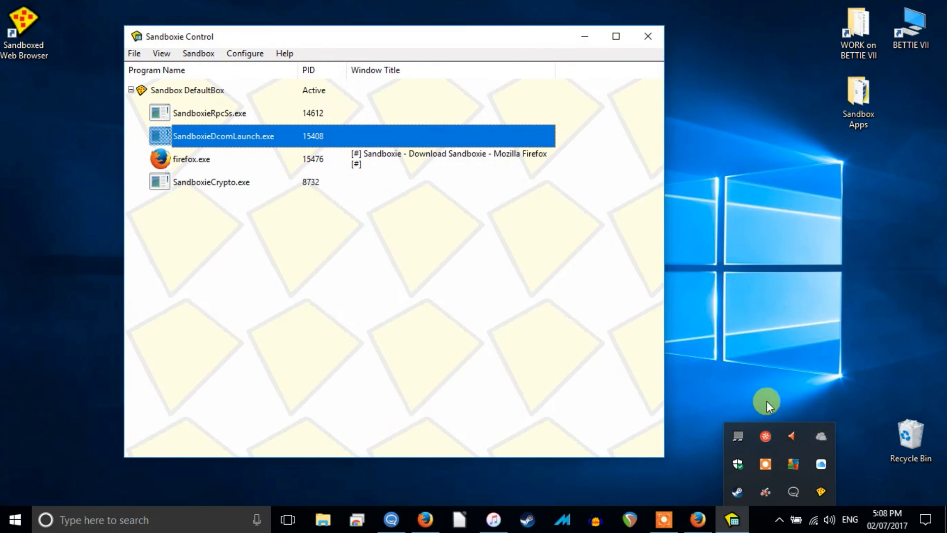
left_click(645, 39)
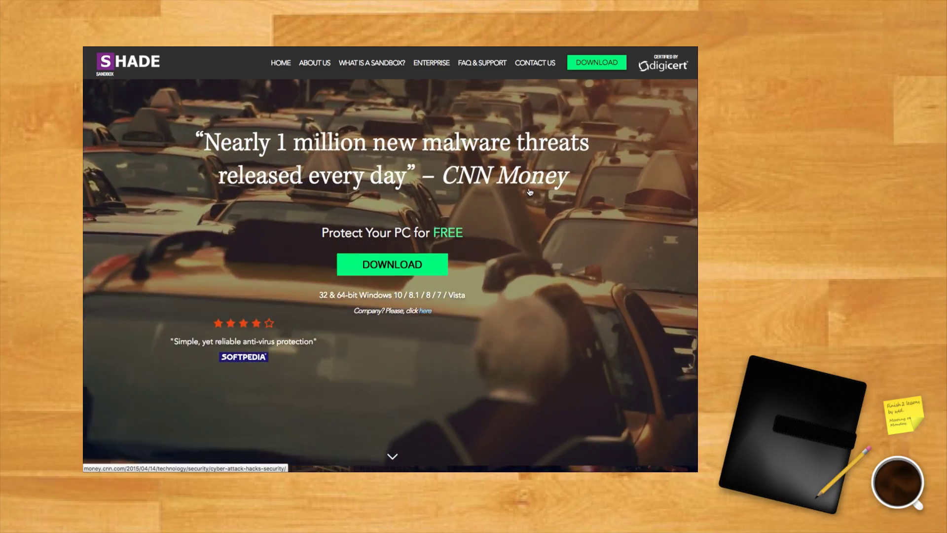
- Scroll the Shade homepage past WHY SANDBOX? and HOW IT WORKS to EASY DRAG & DROP
scroll(530, 191, "down", 10)
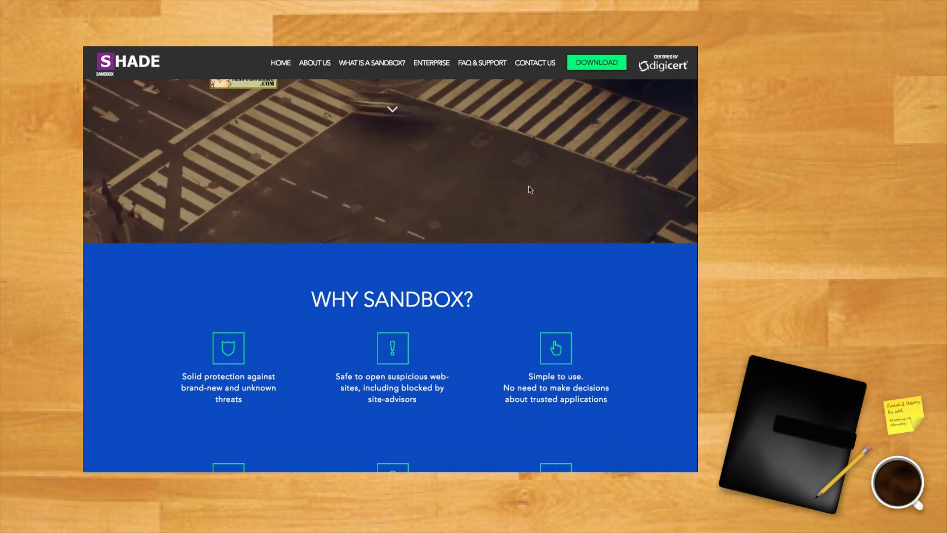
scroll(530, 190, "down", 7)
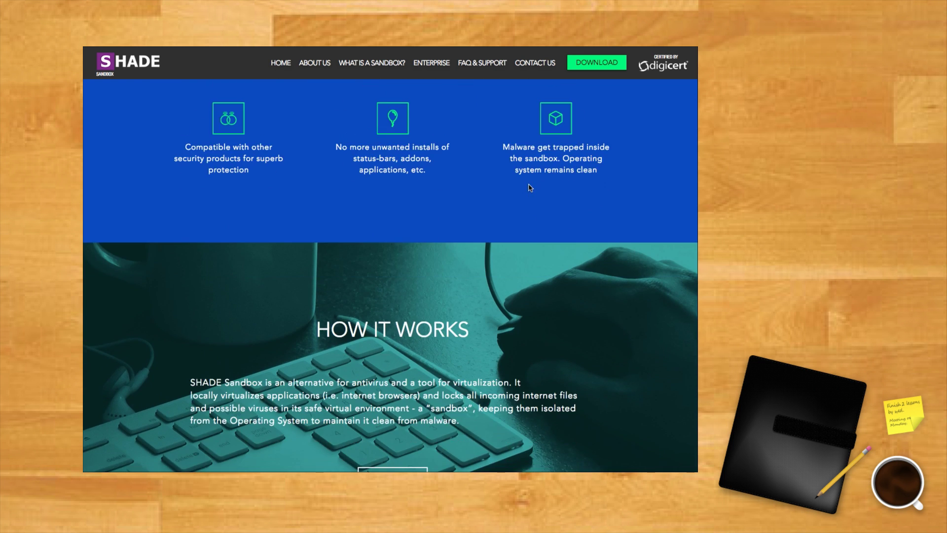
scroll(529, 187, "down", 5)
scroll(529, 186, "up", 5)
scroll(529, 186, "down", 5)
scroll(528, 185, "down", 5)
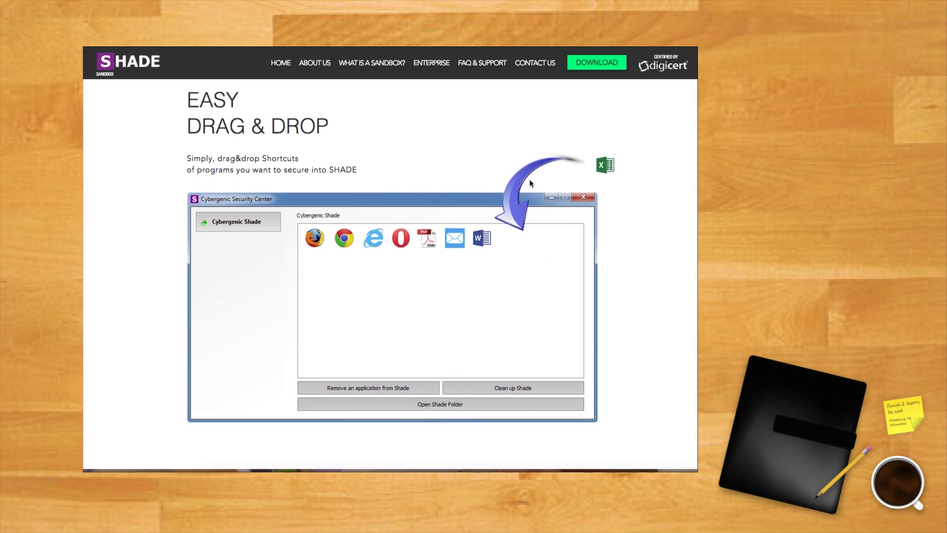
scroll(550, 181, "down", 3)
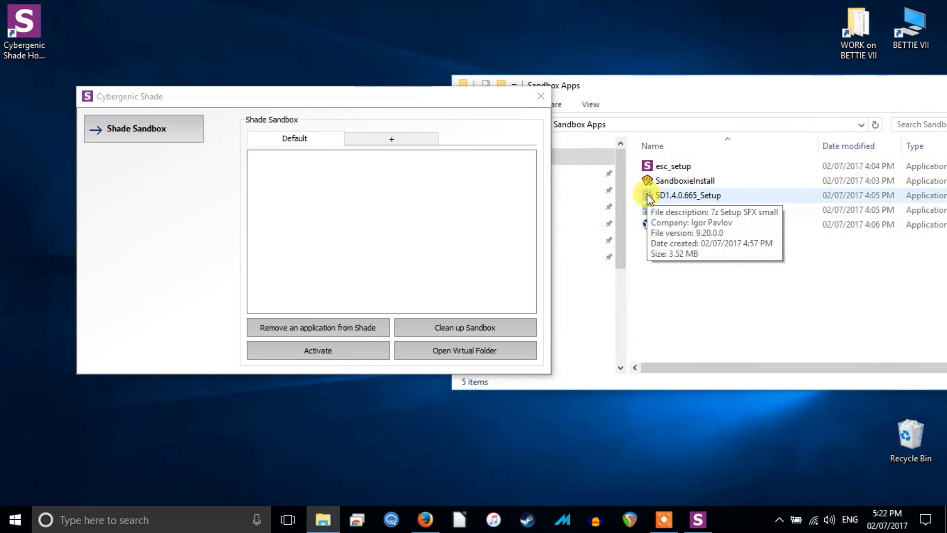
- Drop SD1.4.0.665_Setup into Shade's Default sandbox and run it to launch the Shadow Defender setup
left_click_drag(649, 198, 435, 231)
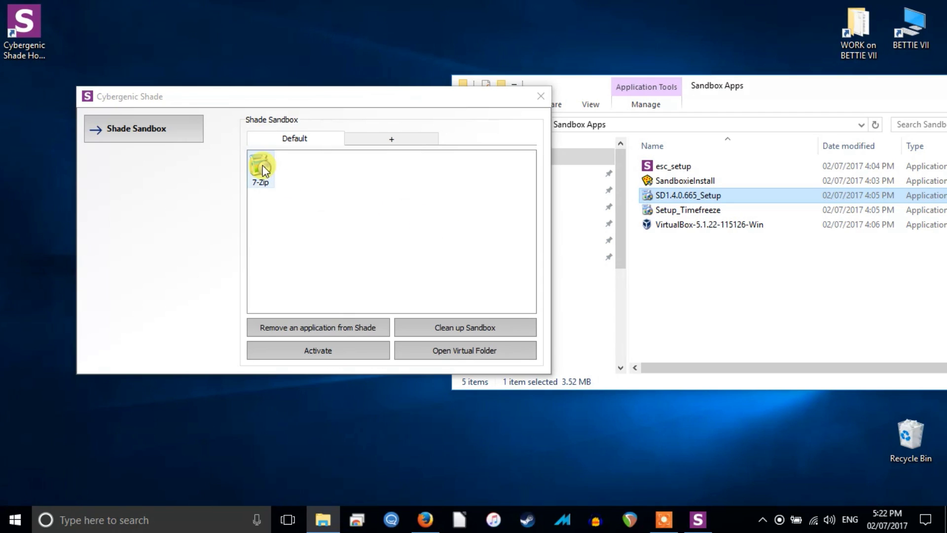
left_click_drag(264, 171, 351, 198)
left_click(440, 331)
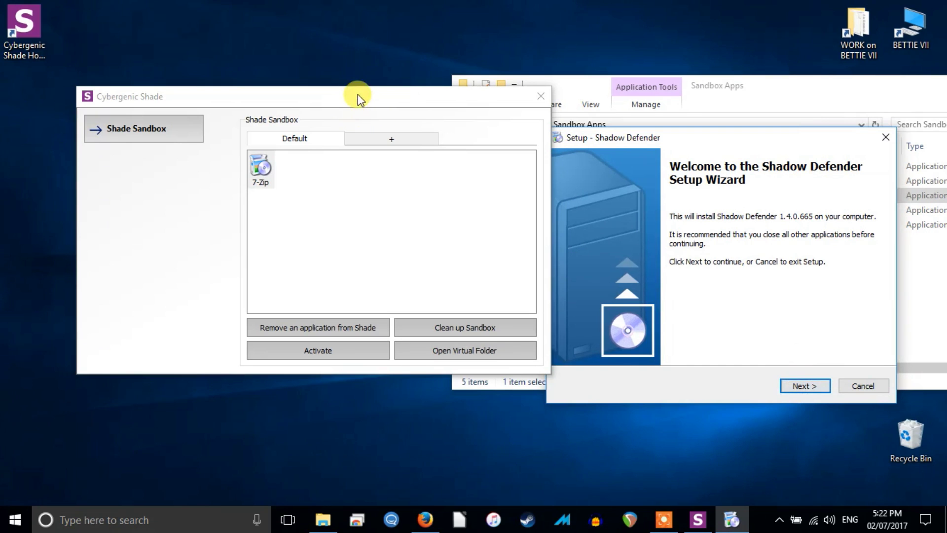
left_click_drag(357, 93, 290, 98)
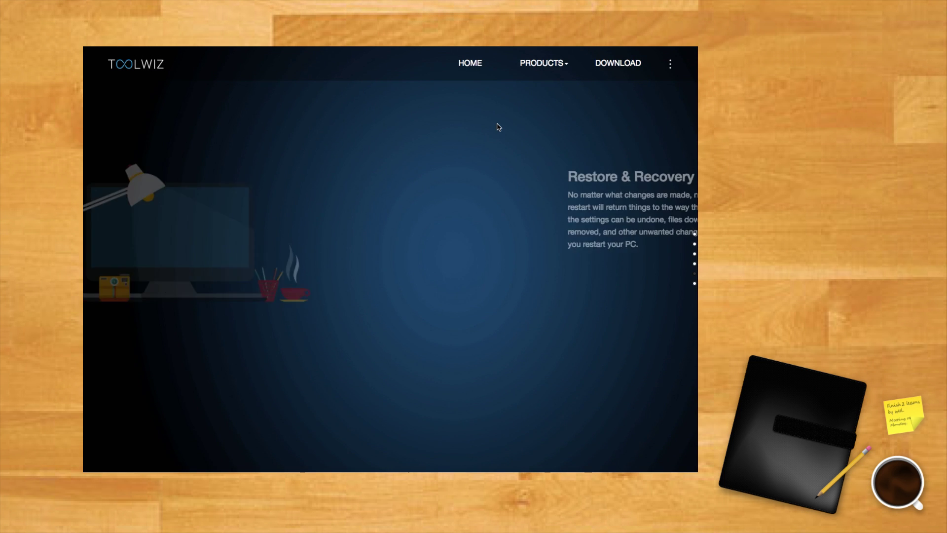
- Save Setup_Timefreeze.exe from the ToolWiz Time Freeze entry on the Toolwiz downloads page
left_click(617, 64)
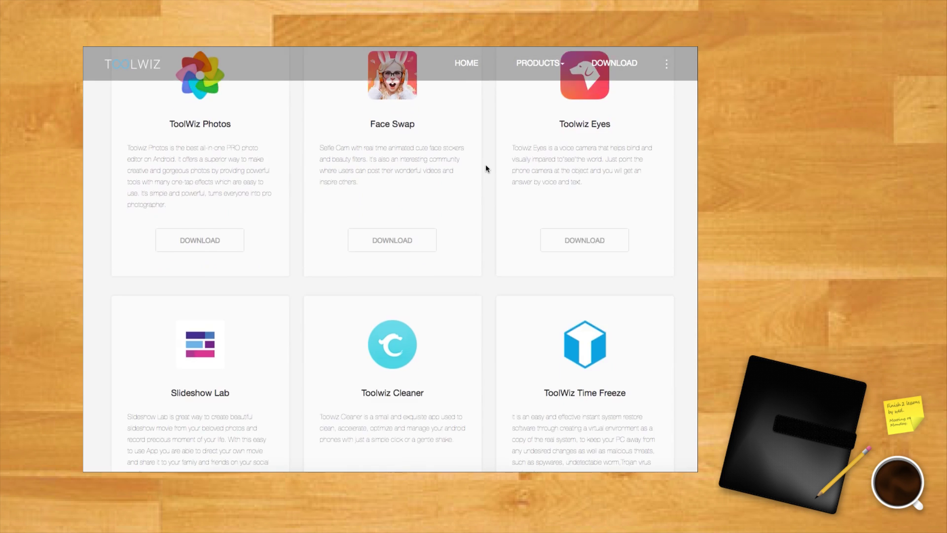
scroll(486, 163, "down", 2)
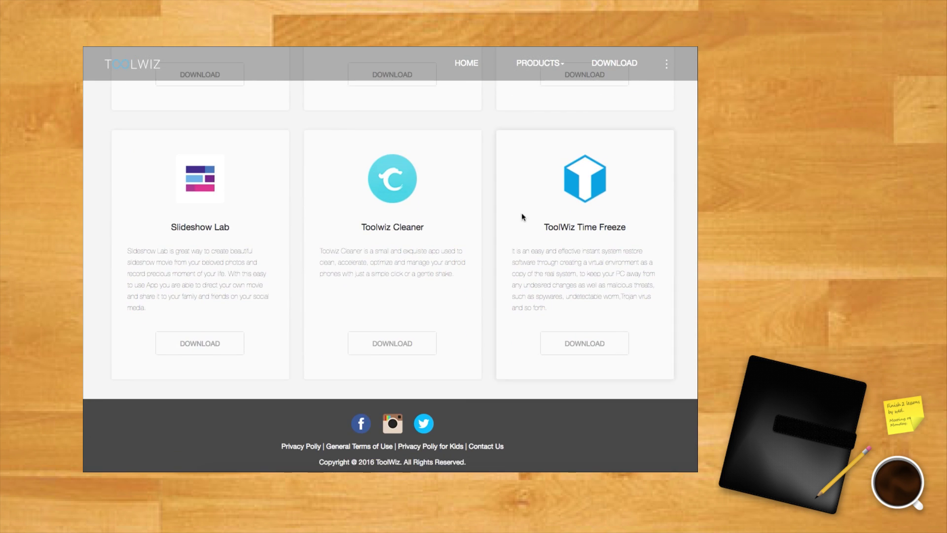
left_click(584, 344)
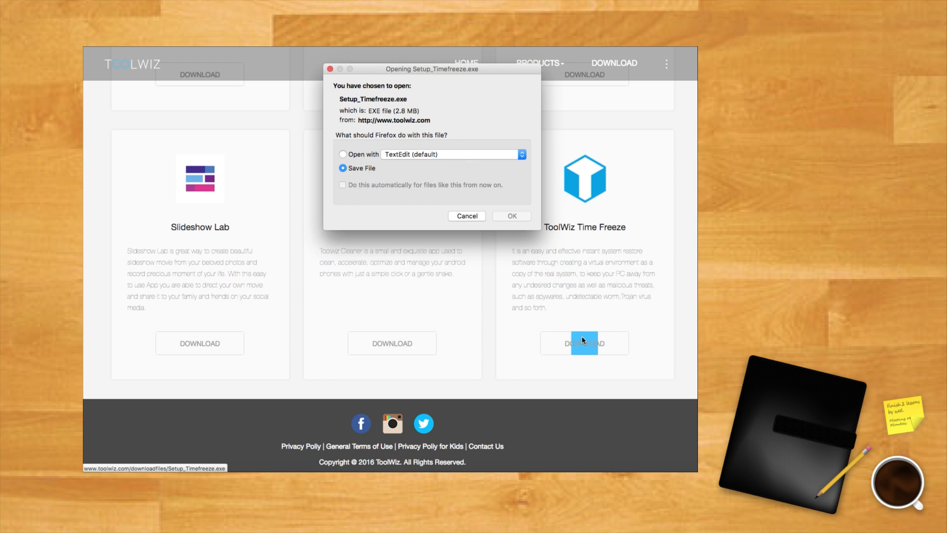
left_click(512, 216)
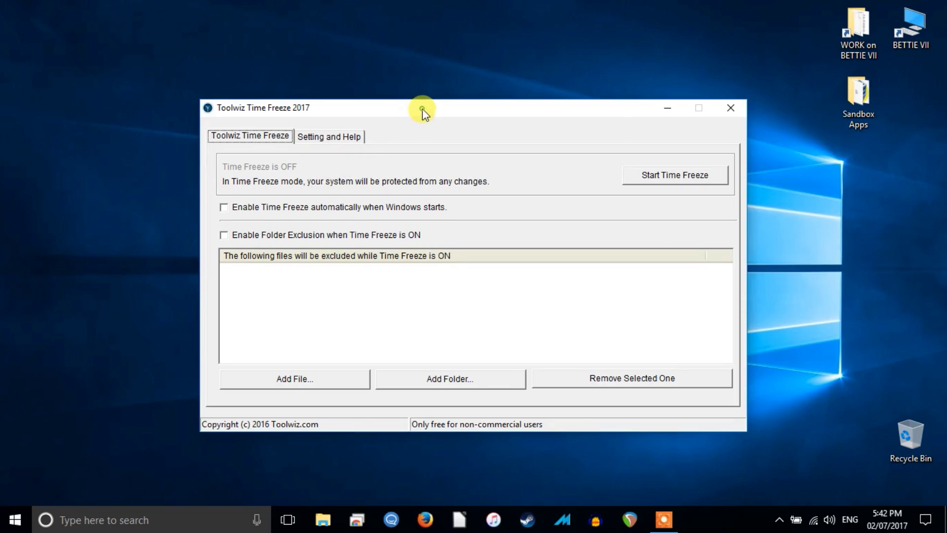
- Move Time Freeze to the upper left, view Setting and Help, then return to the main page
left_click_drag(420, 107, 280, 67)
left_click(203, 97)
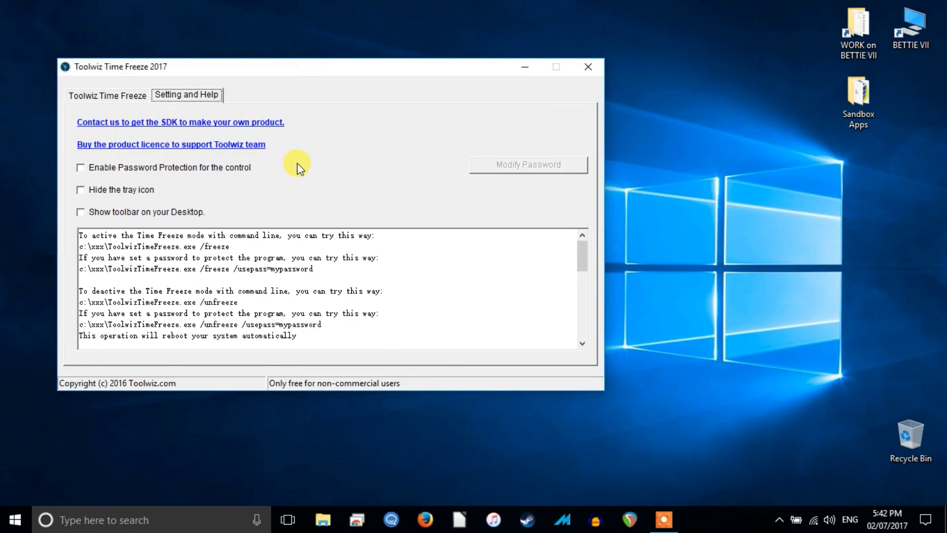
left_click(114, 96)
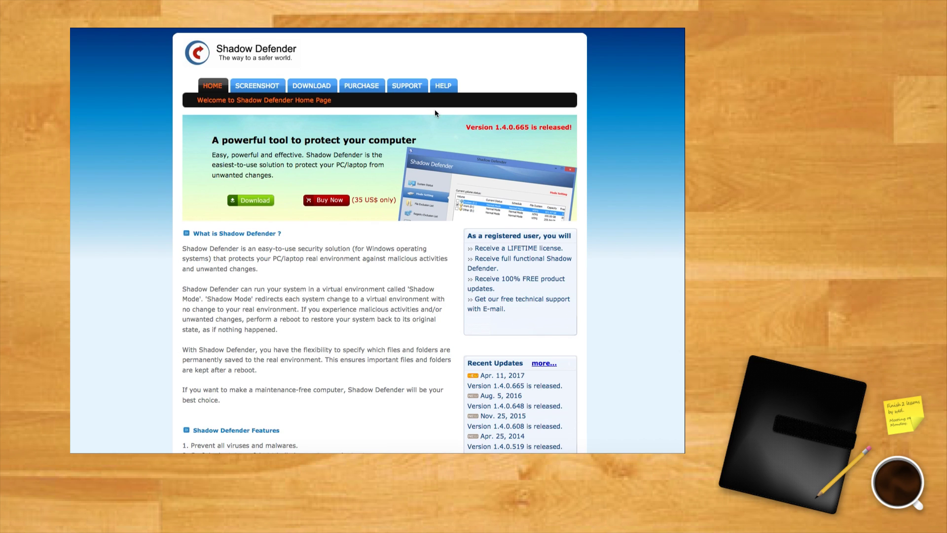
- Save SD1.4.0.665_Setup.exe from the 1.4.0.665 .exe row of the Shadow Defender download page
scroll(435, 110, "down", 5)
scroll(437, 105, "up", 5)
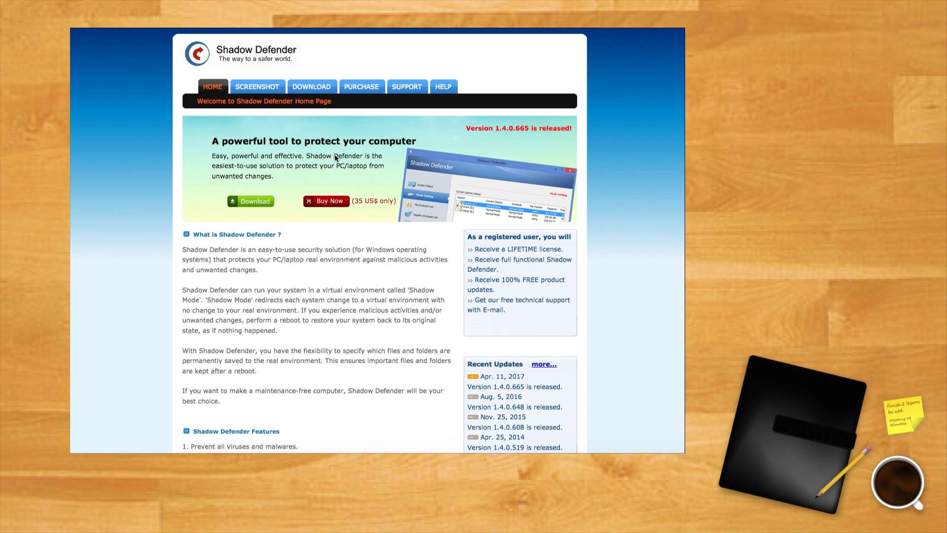
left_click(316, 93)
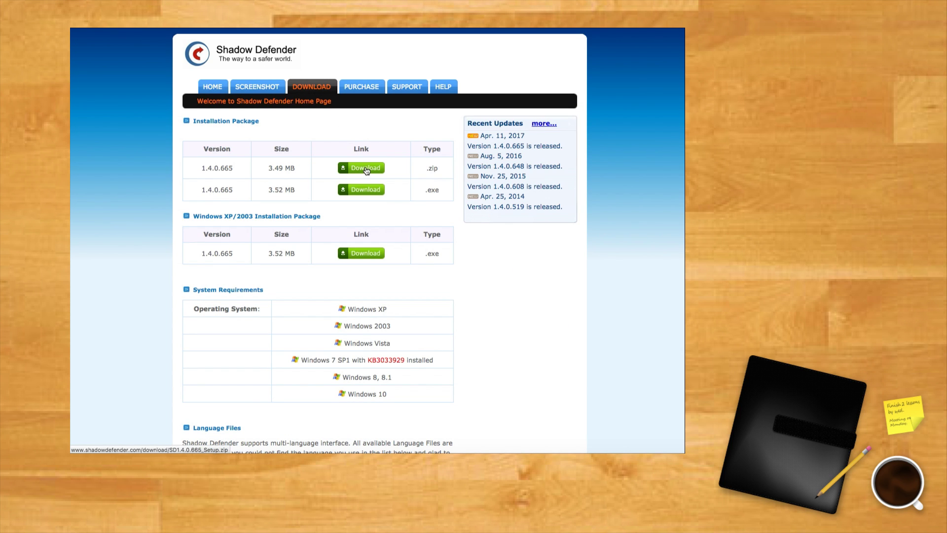
left_click(372, 191)
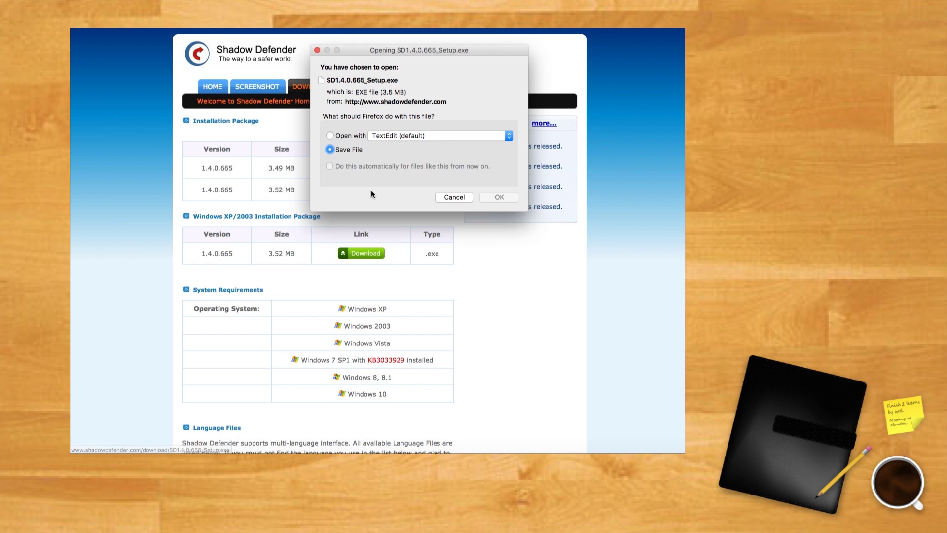
left_click(497, 198)
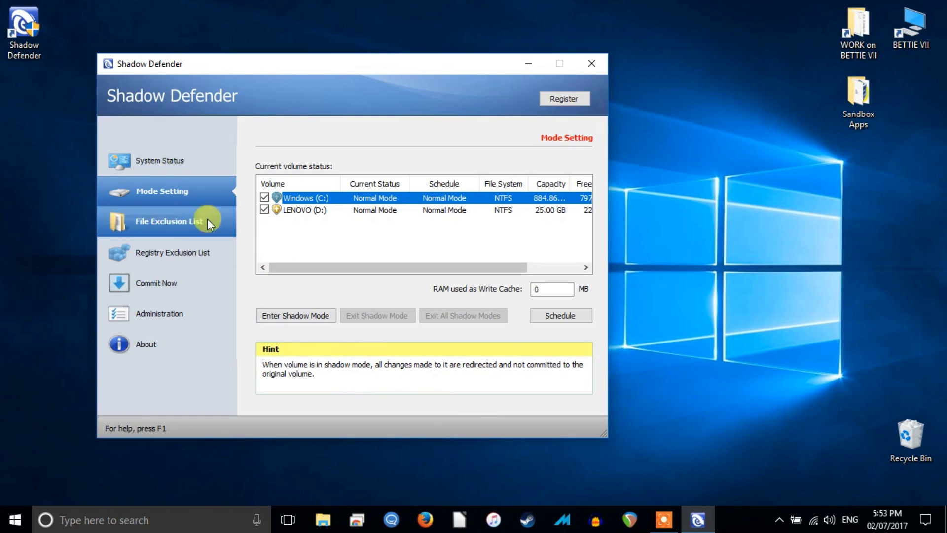
left_click(174, 159)
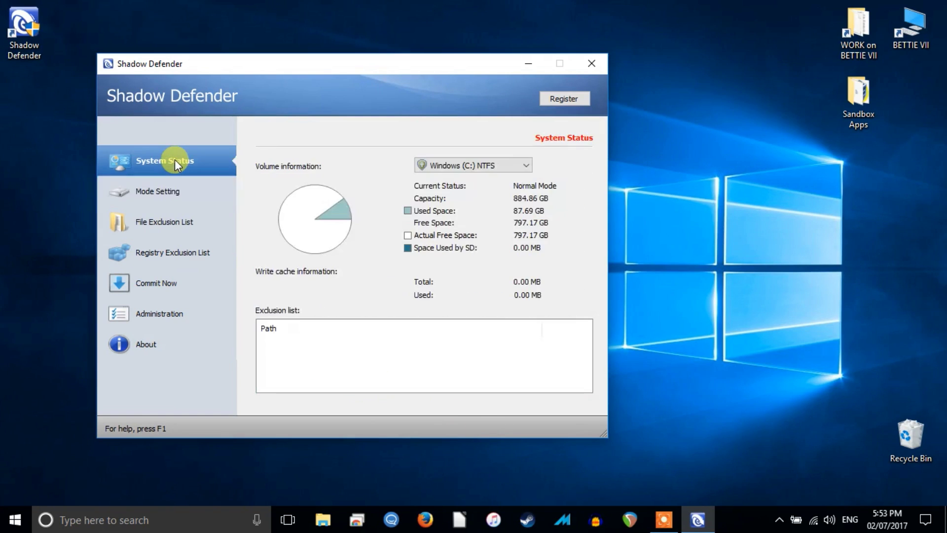
left_click(175, 195)
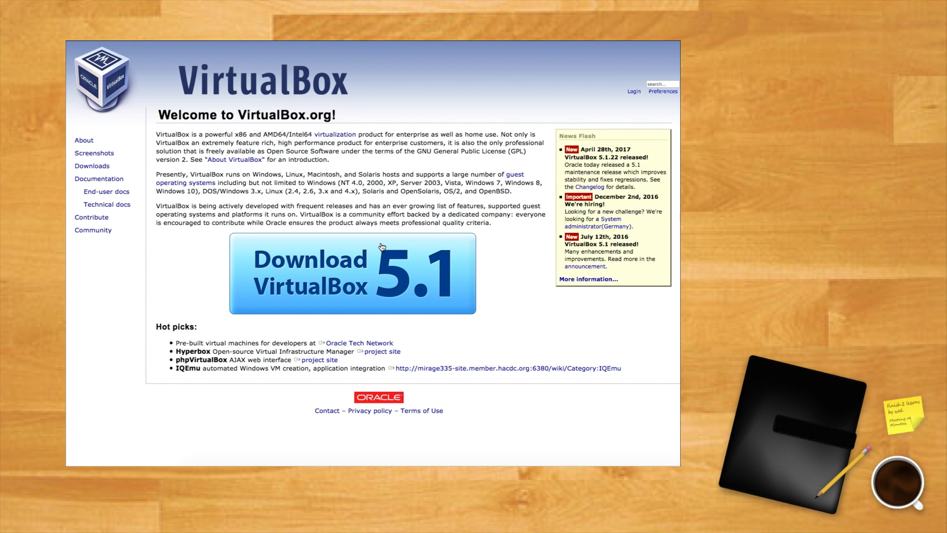
- Save the VirtualBox 5.1.22 Windows hosts installer, VirtualBox-5.1.22-115126-Win.exe
left_click(373, 279)
left_click(242, 195)
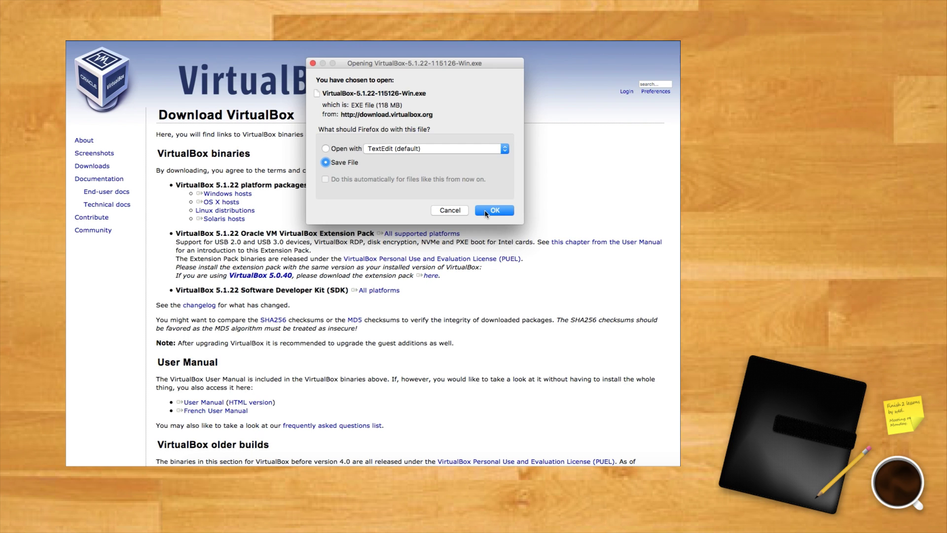
left_click(493, 210)
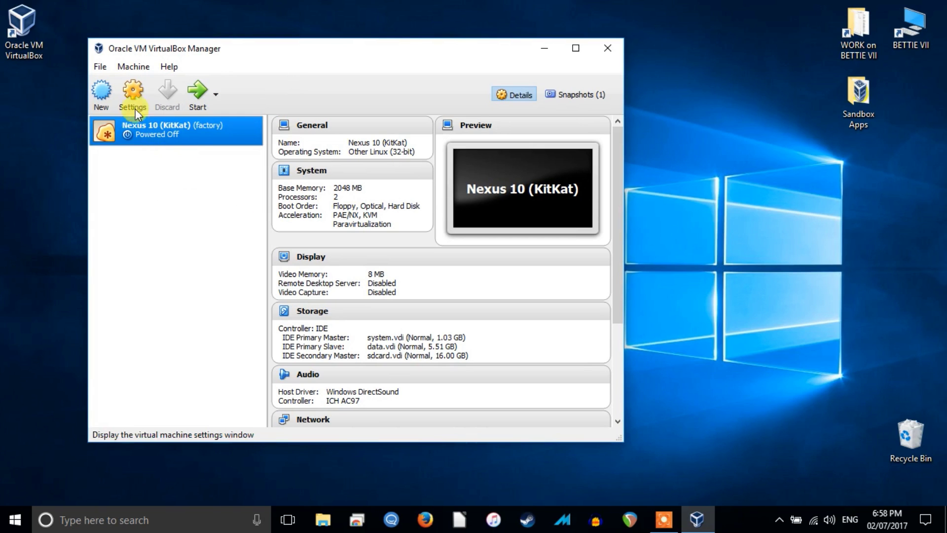
- Open the Settings window for the Nexus 10 (KitKat) virtual machine
left_click(132, 97)
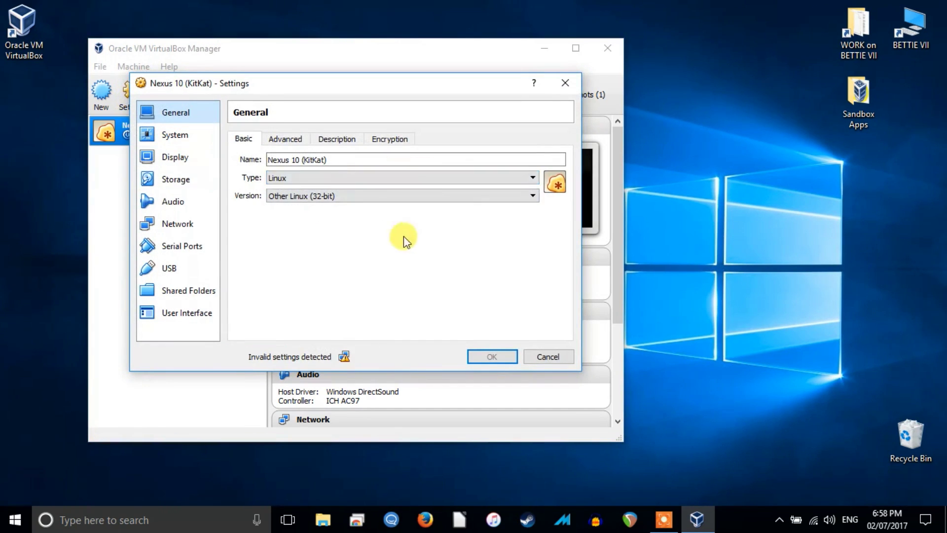
left_click(185, 139)
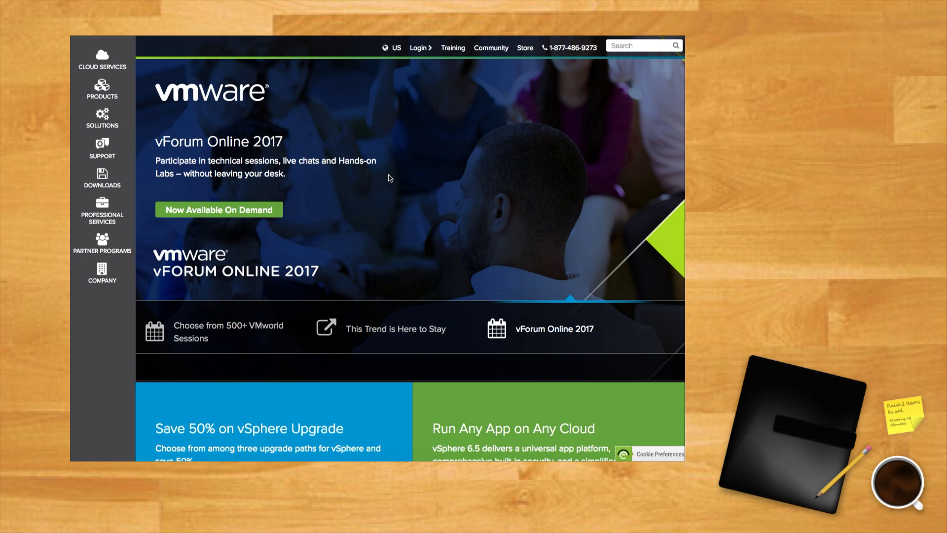
scroll(389, 178, "down", 6)
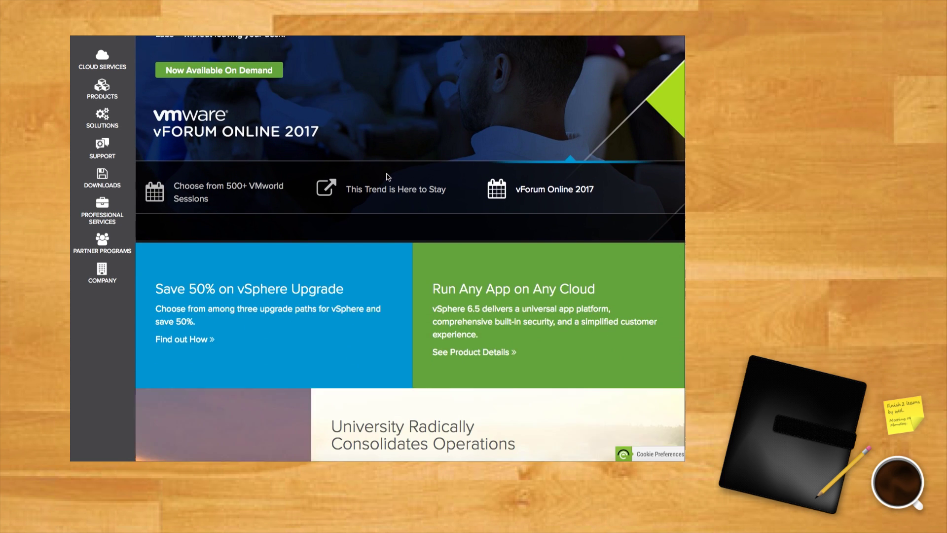
scroll(385, 172, "down", 7)
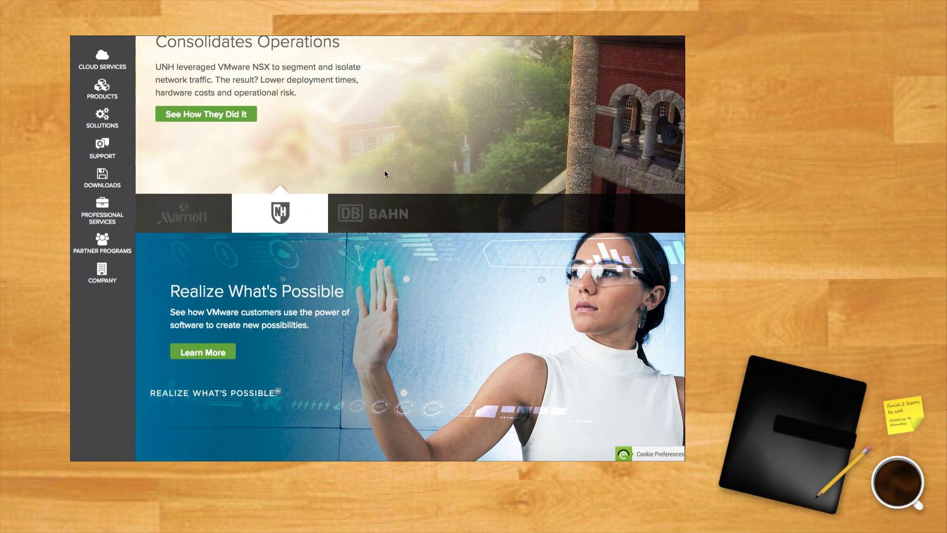
scroll(383, 169, "up", 6)
scroll(383, 169, "up", 7)
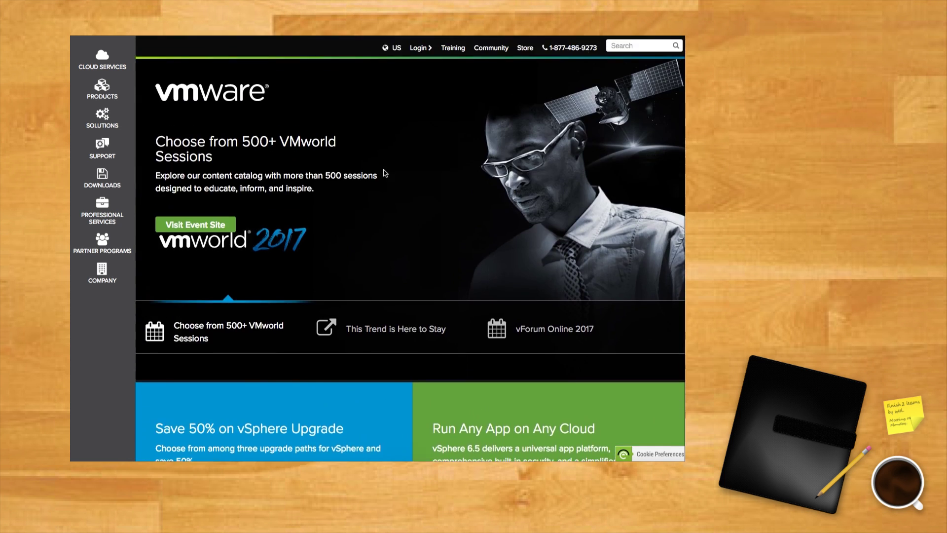